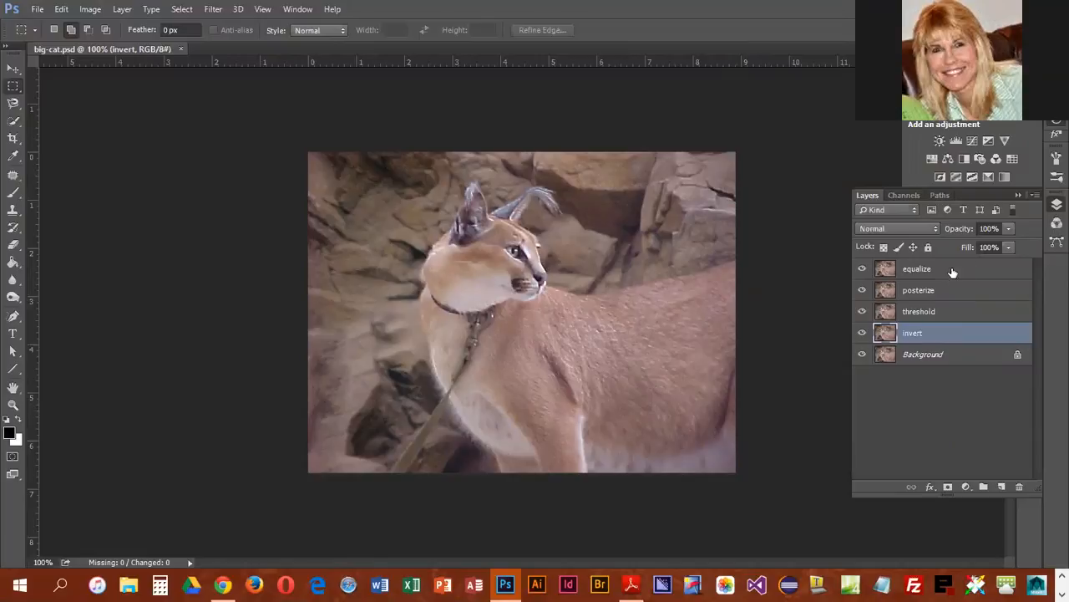
Step: Apply the Equalize adjustment to the equalize layer and hide that layer
click(949, 271)
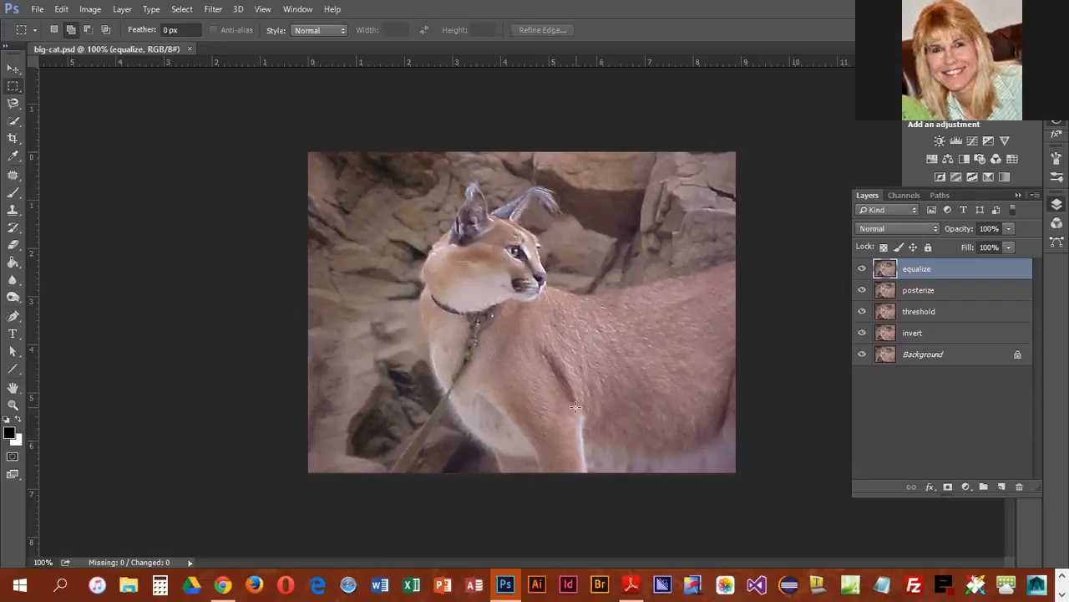
click(92, 11)
mouse_move(120, 49)
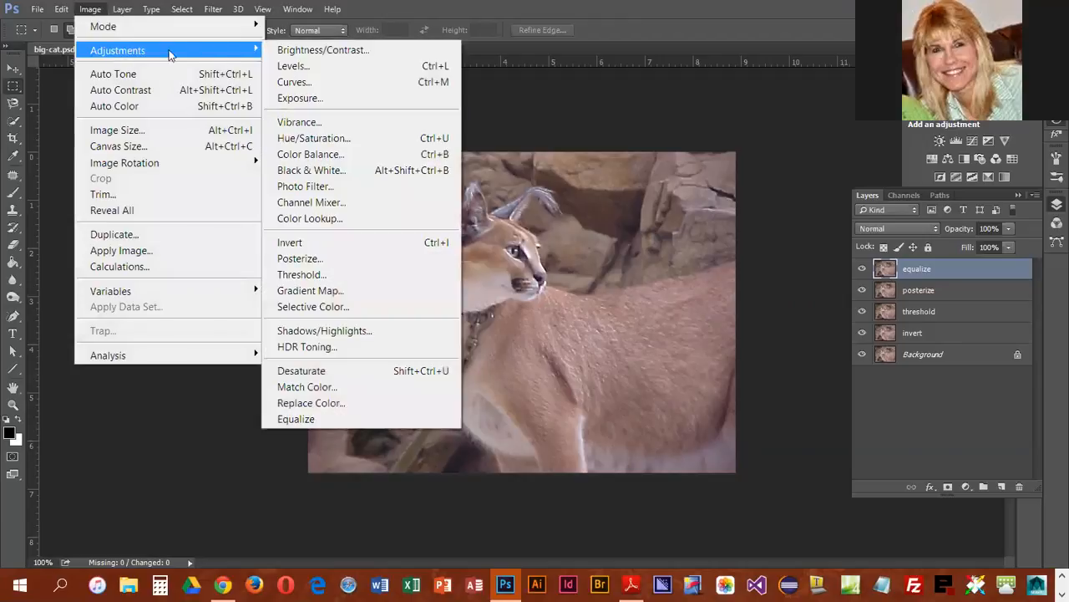
click(305, 421)
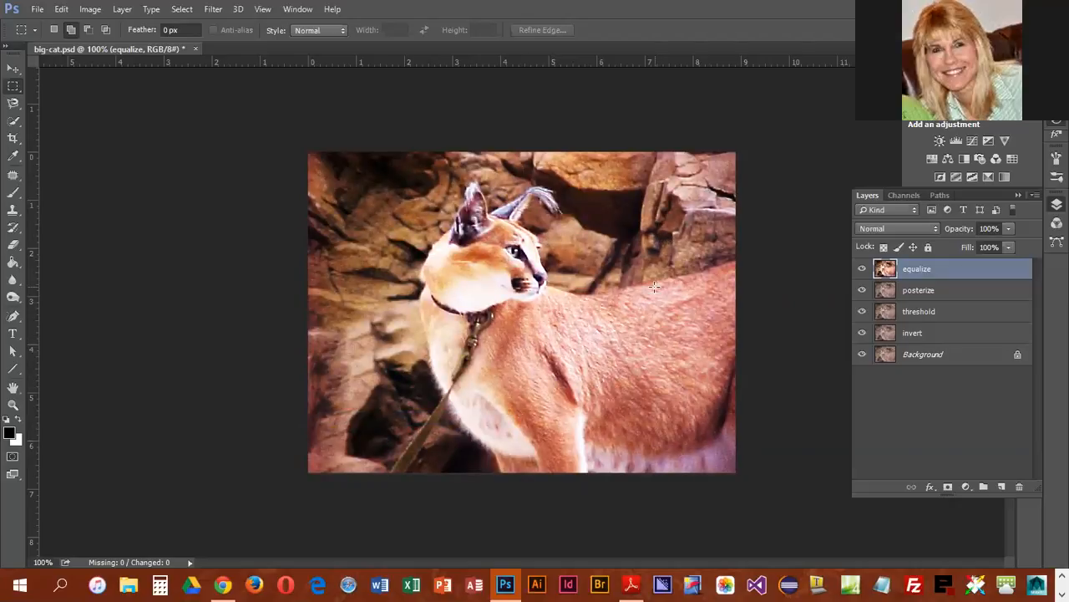
click(862, 269)
Step: Start a Posterize adjustment on the posterize layer and raise the levels to 12
click(960, 294)
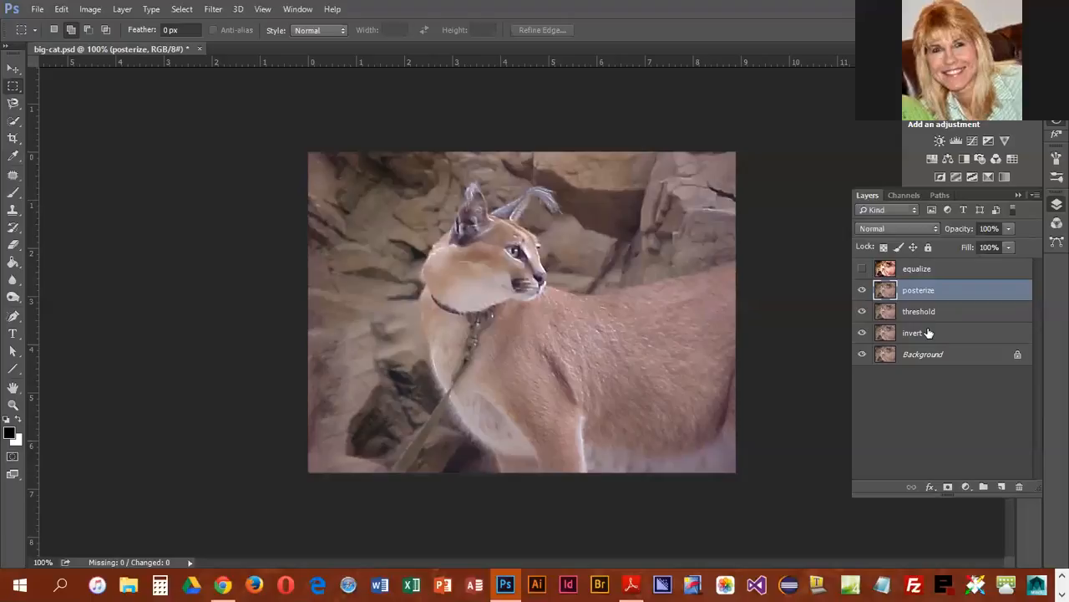
click(94, 10)
mouse_move(112, 48)
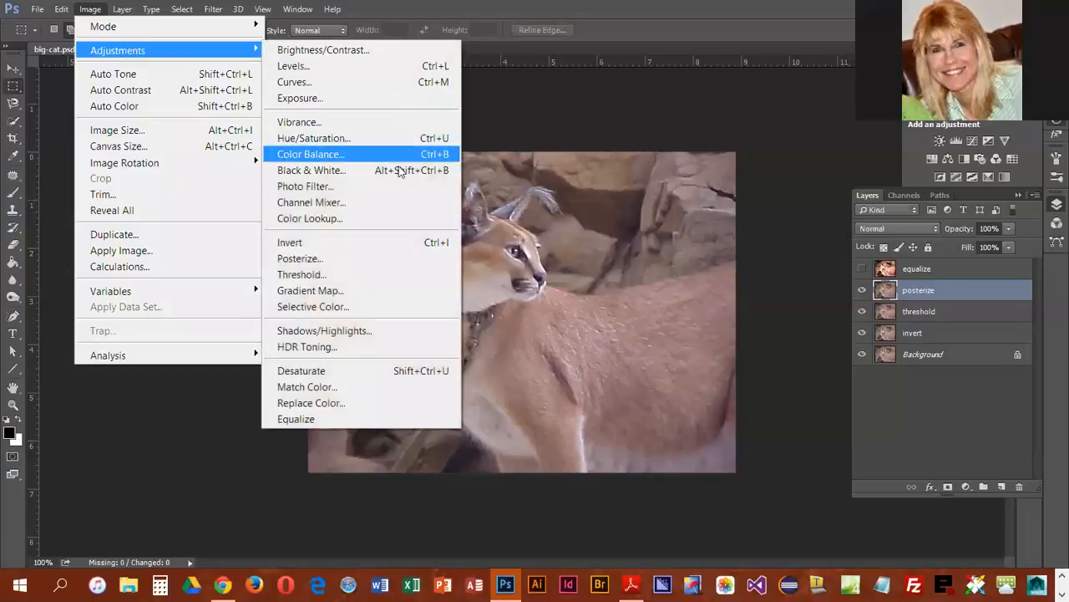
click(327, 259)
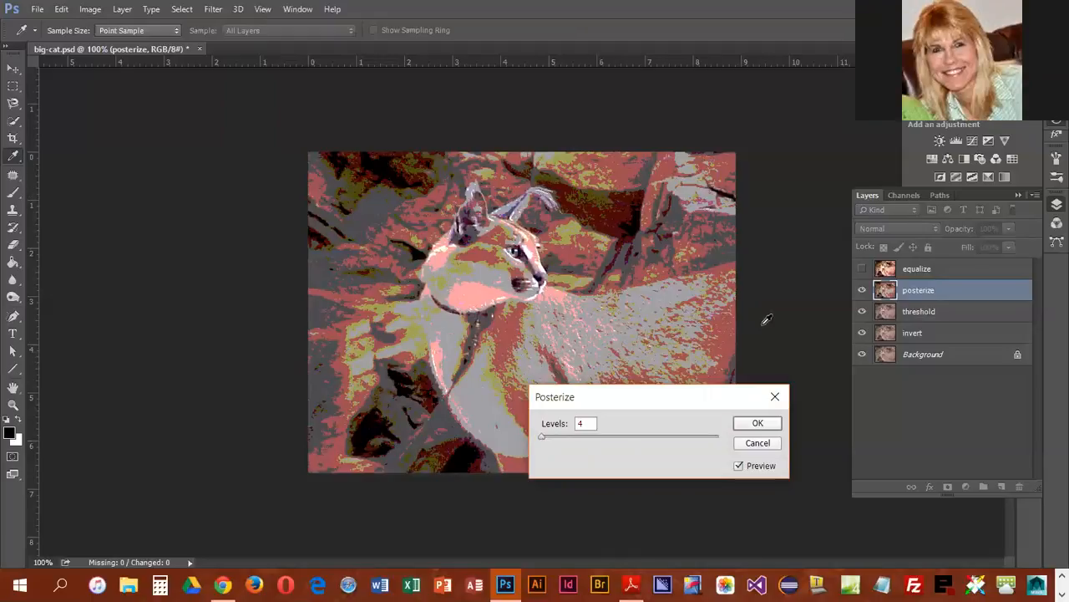
drag(542, 436, 547, 437)
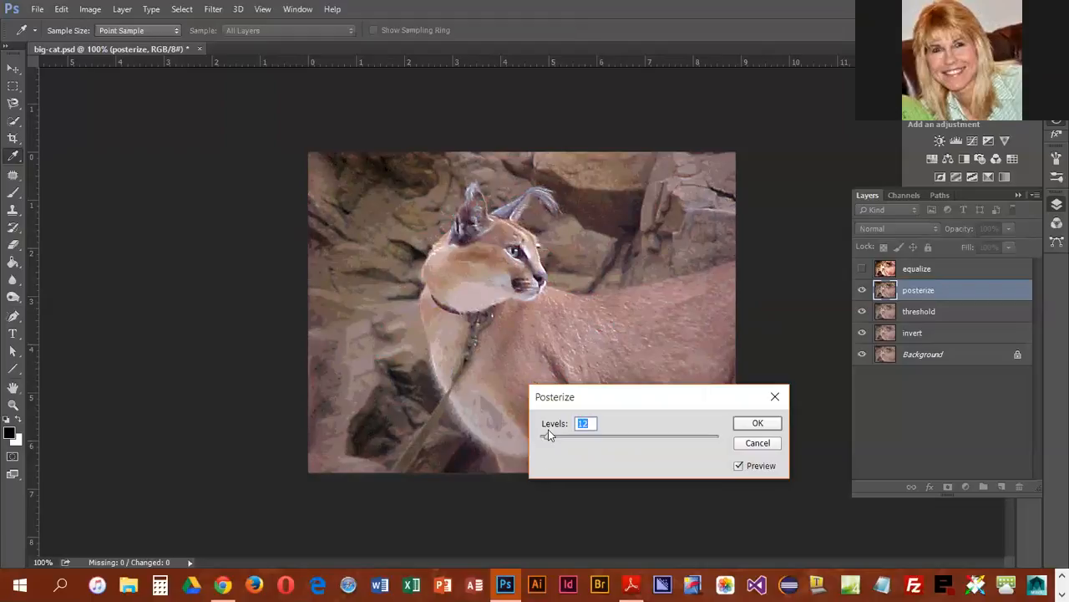
Step: Compare nearby Posterize level values, apply the adjustment with 8 levels, and hide the posterize layer
key(Up)
key(Up)
key(Up)
key(Down)
key(Down)
key(Down)
key(Down)
key(Down)
key(Down)
key(Down)
key(Down)
key(Down)
key(Up)
key(Up)
key(Up)
key(Up)
key(Down)
key(Down)
key(Down)
key(Down)
key(Down)
key(Up)
key(Up)
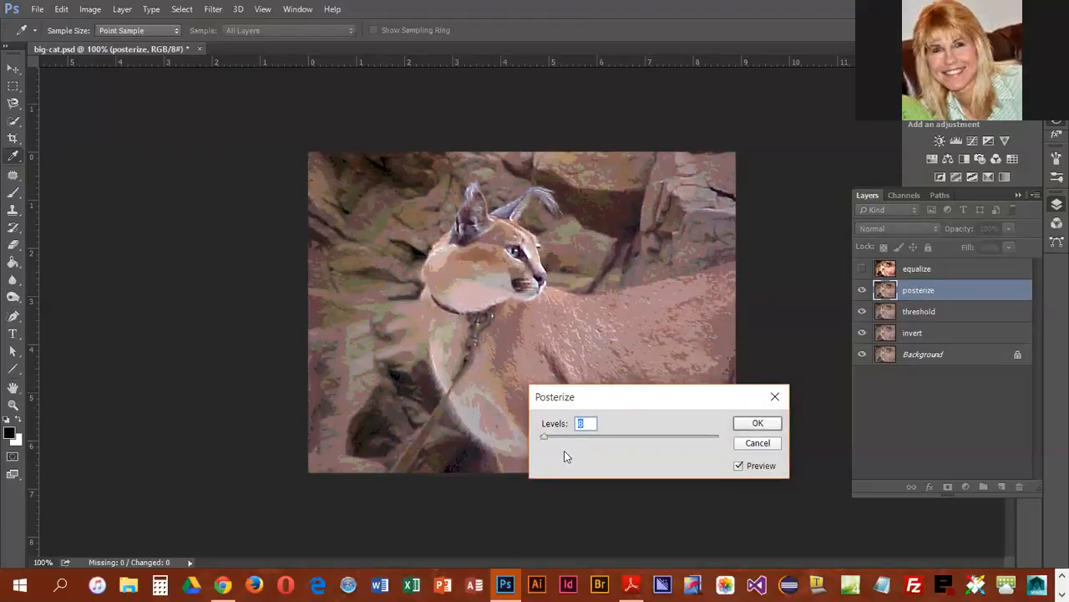
key(Down)
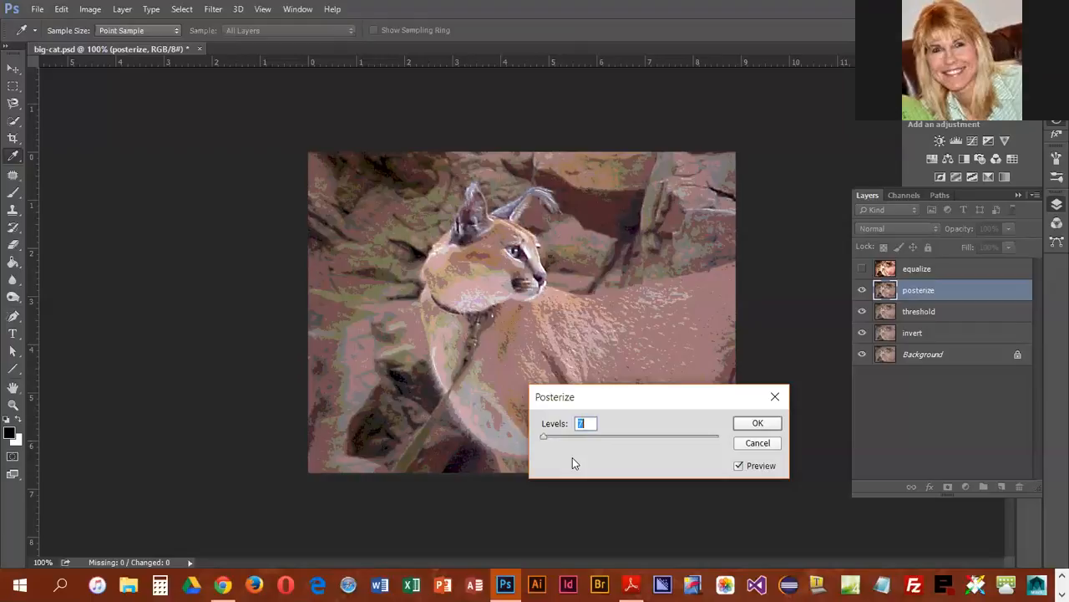
key(Up)
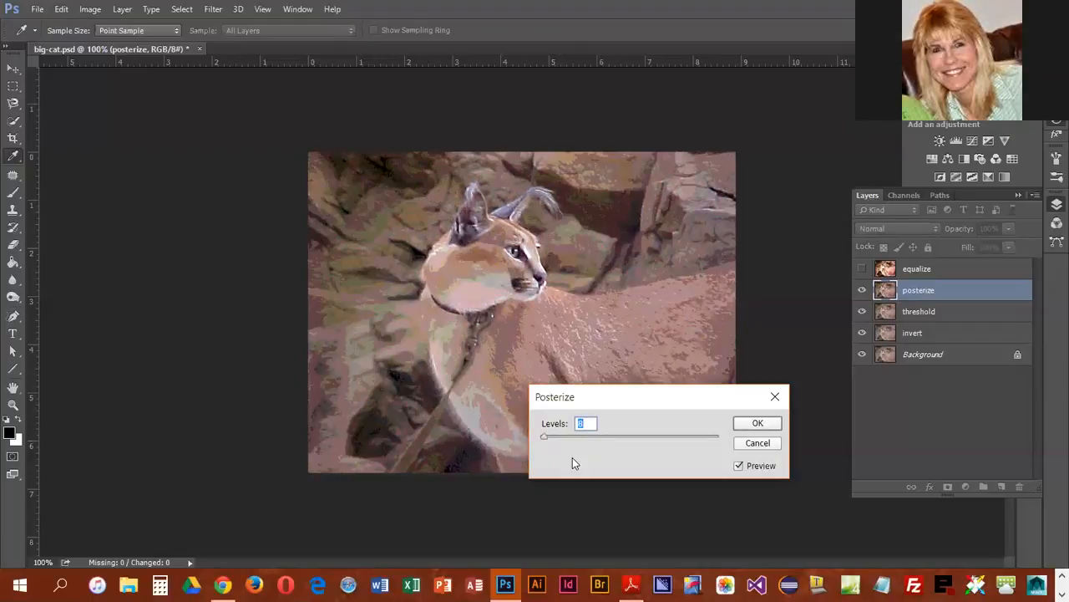
click(758, 422)
click(862, 290)
Step: Apply a Threshold adjustment with a level of 156 to the threshold layer
click(942, 319)
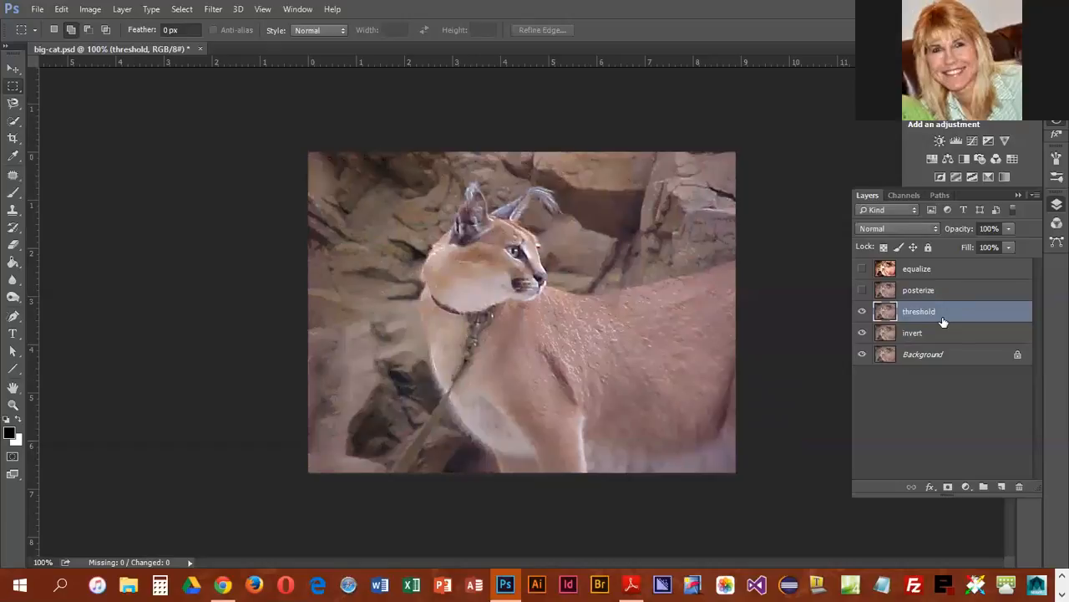
click(87, 10)
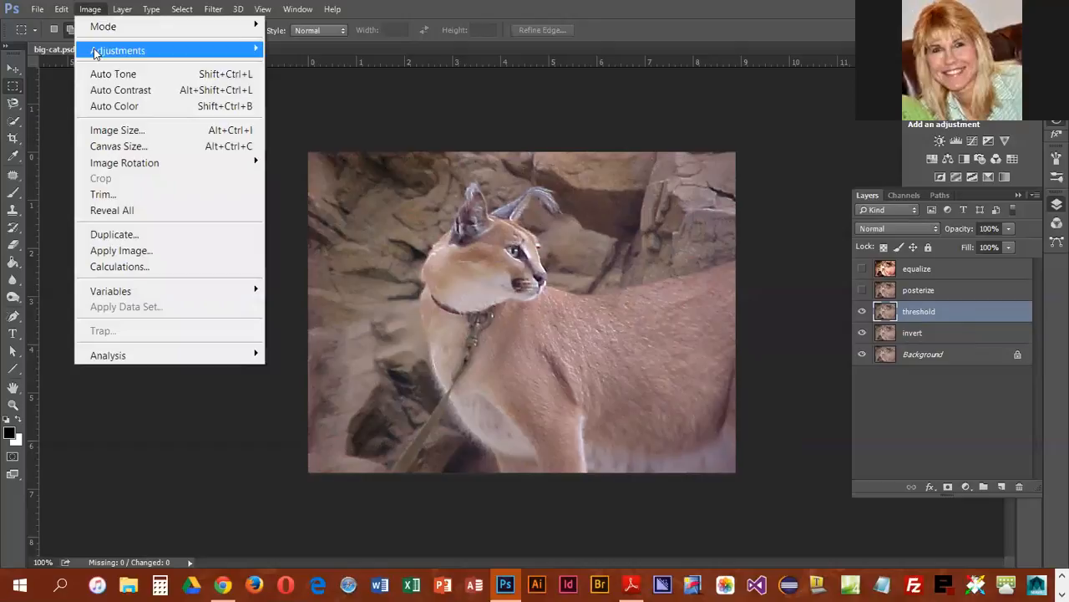
mouse_move(95, 52)
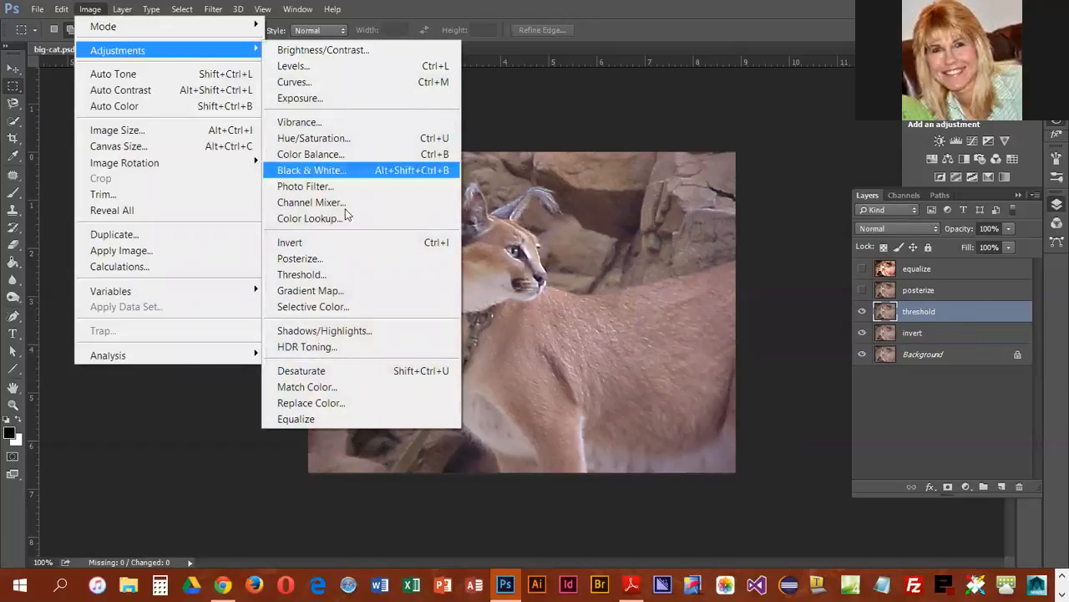
click(325, 278)
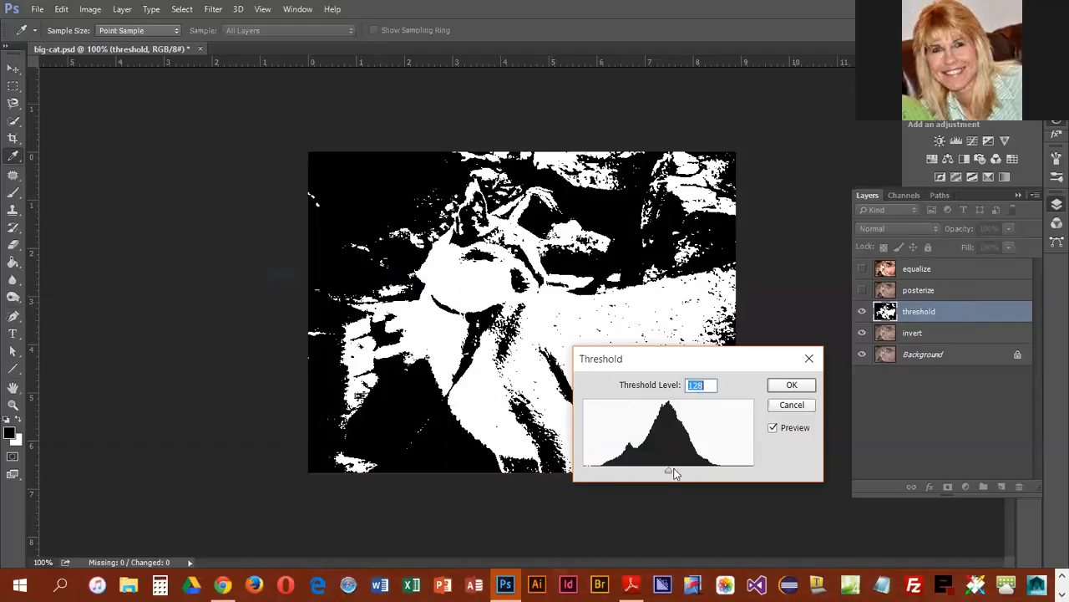
mouse_move(668, 468)
mouse_down()
mouse_move(652, 470)
mouse_move(698, 473)
mouse_move(678, 473)
mouse_move(687, 470)
mouse_up()
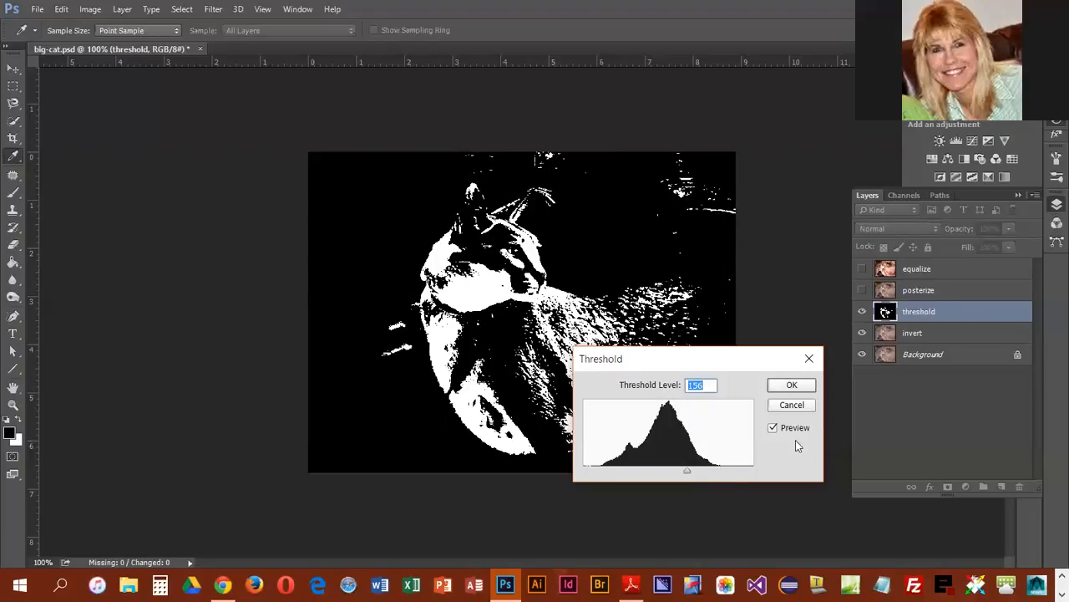
click(801, 387)
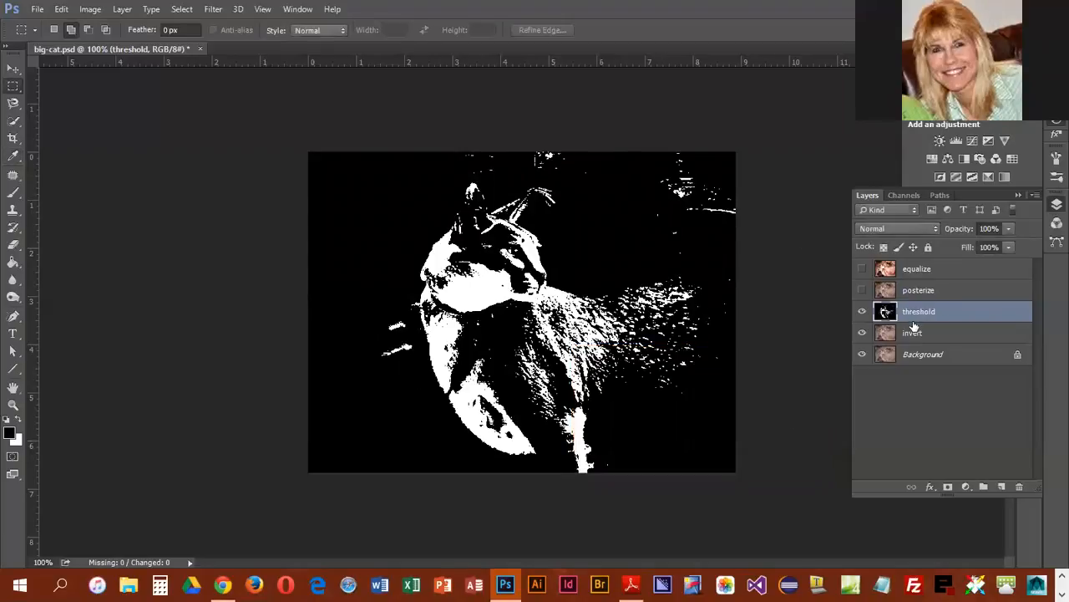
Step: Lower the threshold layer's opacity to 64% and set its blend mode to Darken
click(1009, 229)
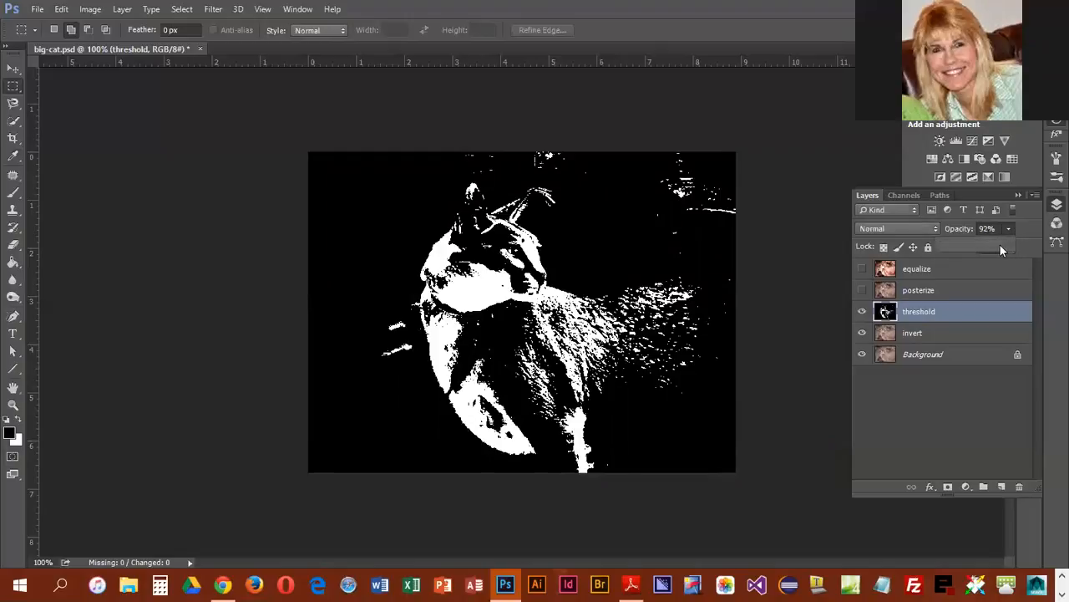
drag(992, 247, 986, 249)
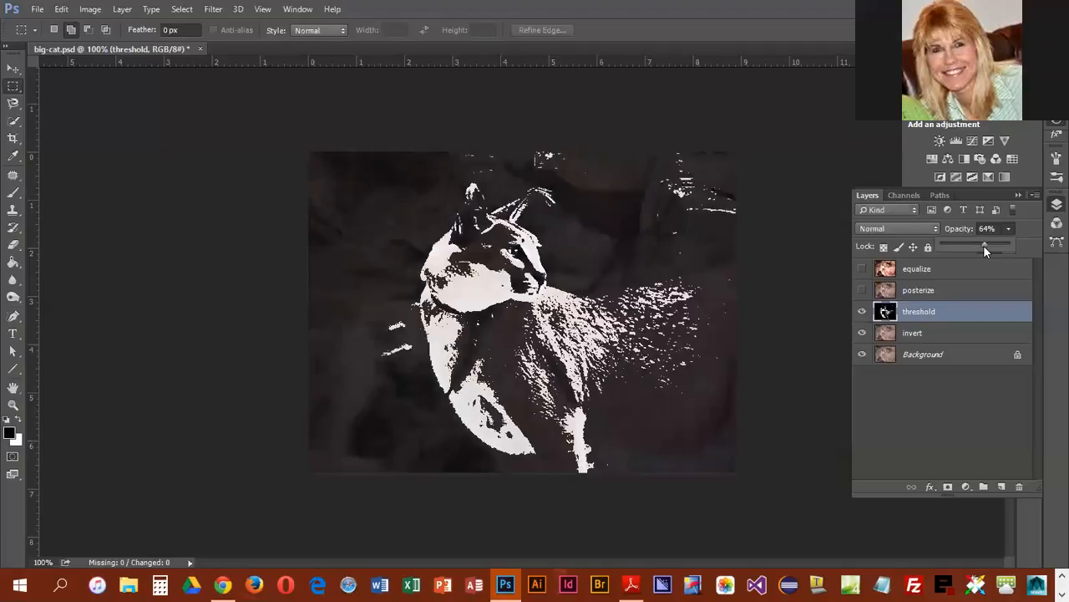
click(869, 230)
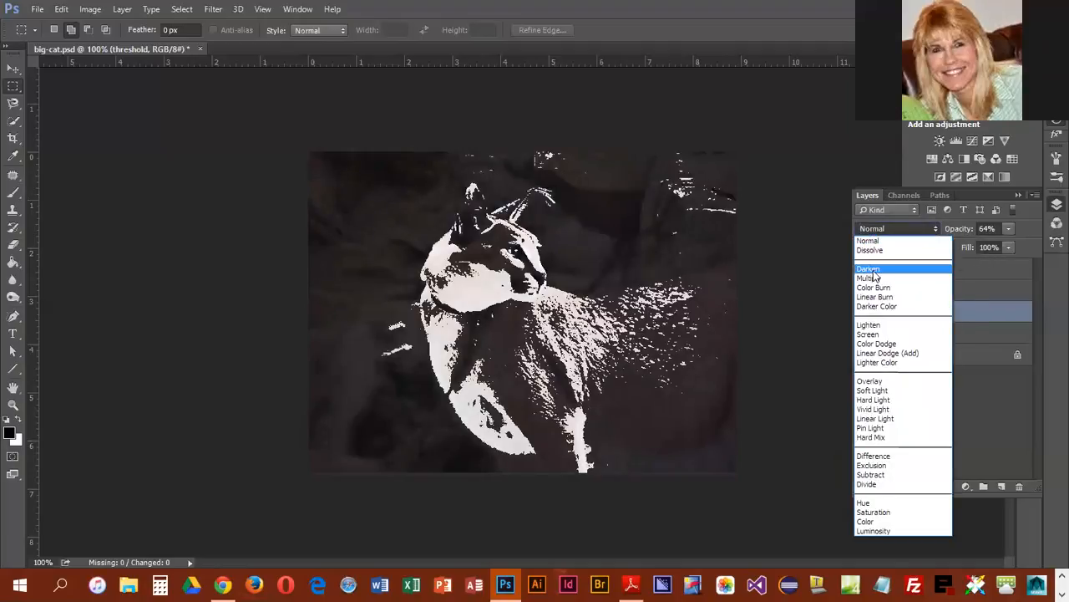
click(877, 268)
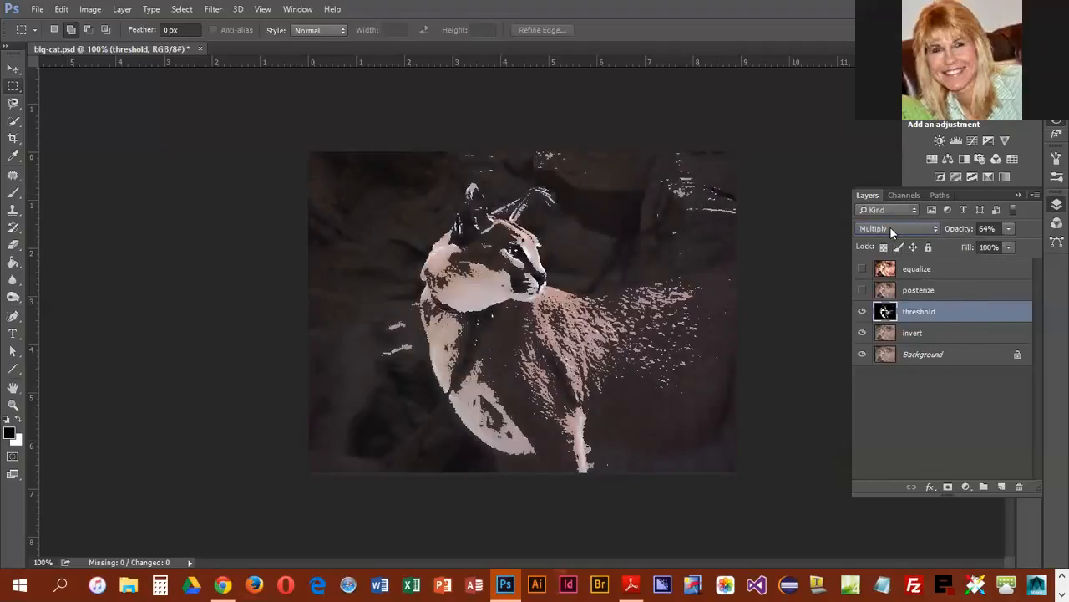
Step: Compare other blend modes on the threshold layer, settle on Darker Color, and hide the layer
scroll(890, 227, down, 1)
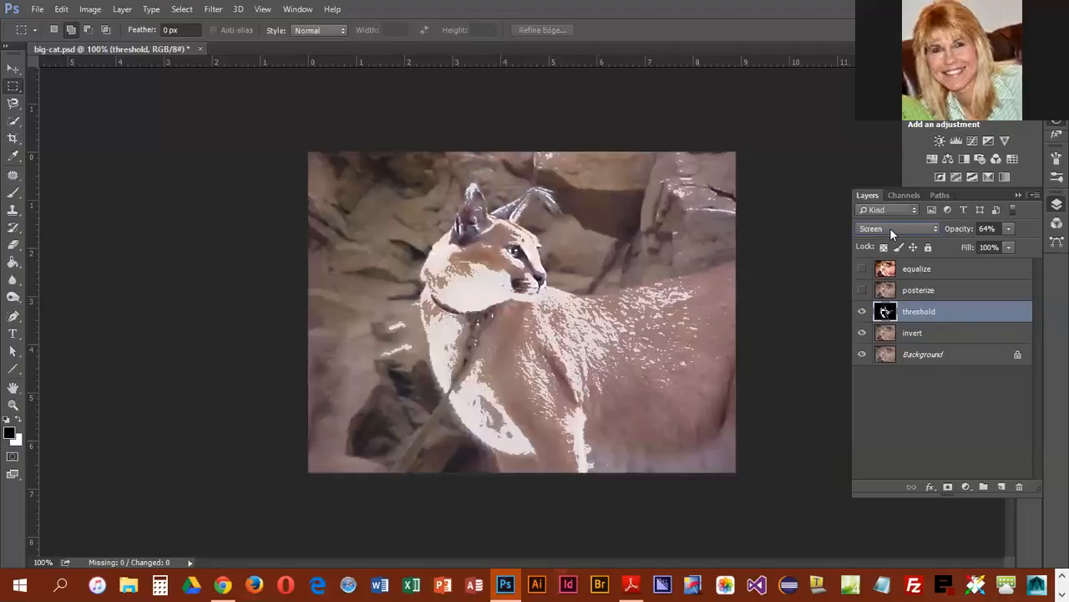
scroll(890, 229, down, 2)
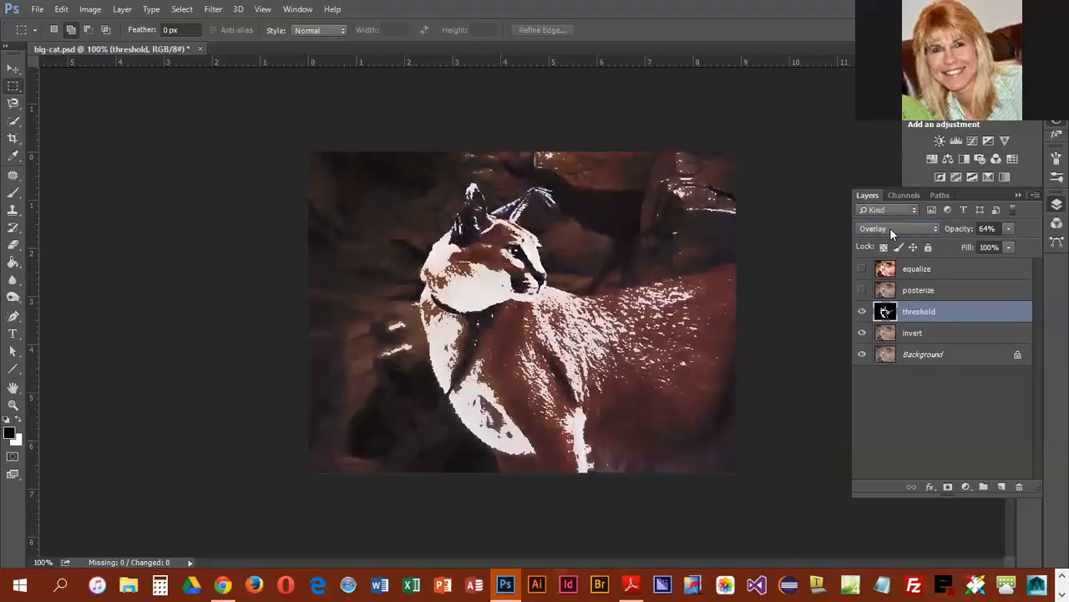
scroll(889, 227, down, 2)
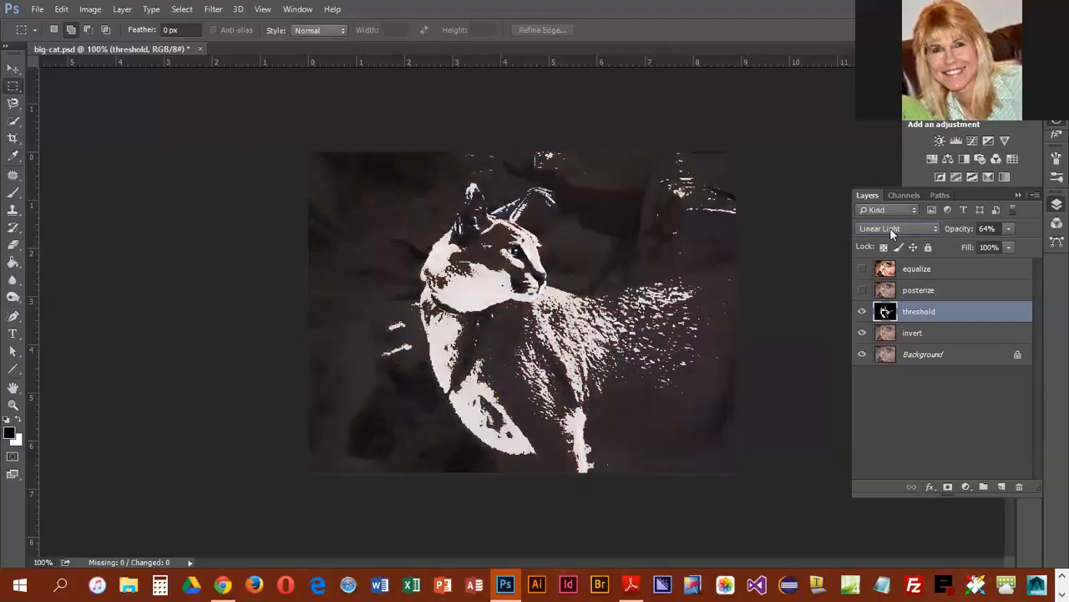
scroll(889, 227, down, 5)
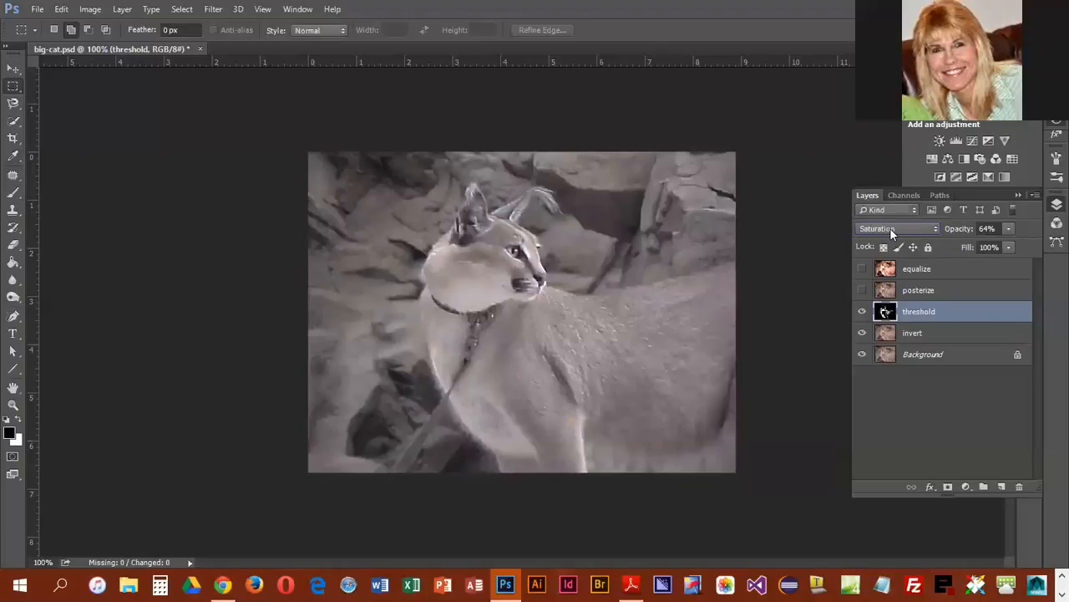
scroll(890, 228, up, 5)
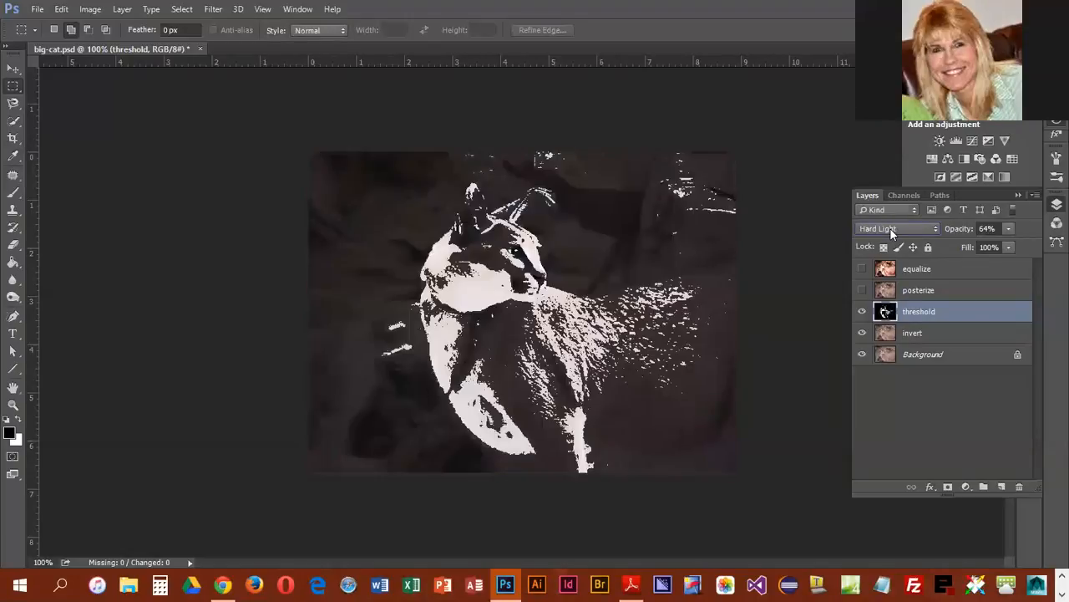
scroll(890, 229, up, 1)
scroll(890, 229, down, 1)
scroll(890, 229, up, 2)
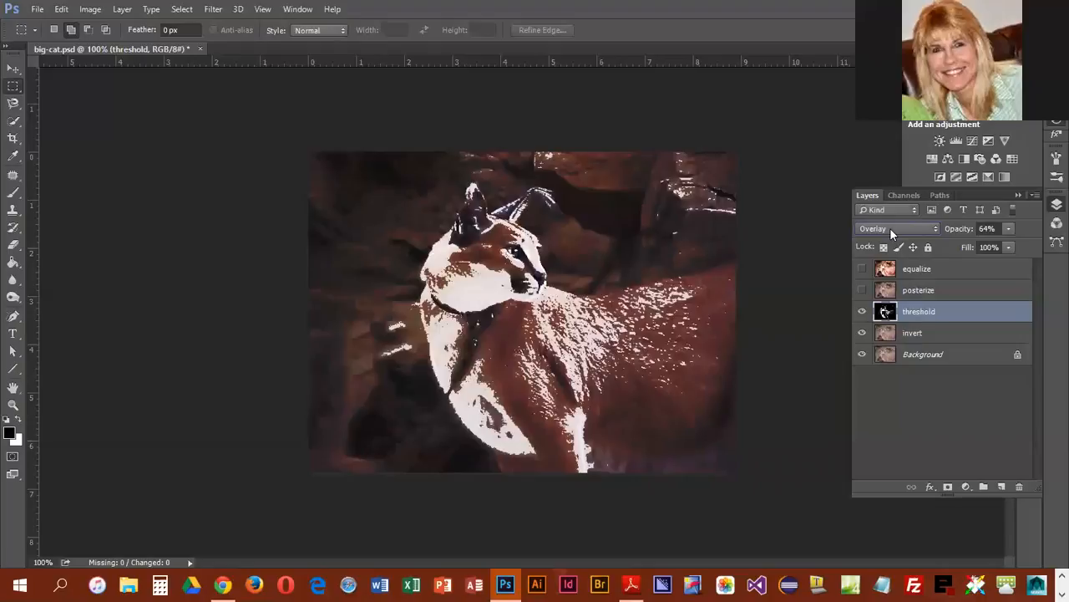
scroll(890, 230, up, 1)
scroll(890, 230, up, 5)
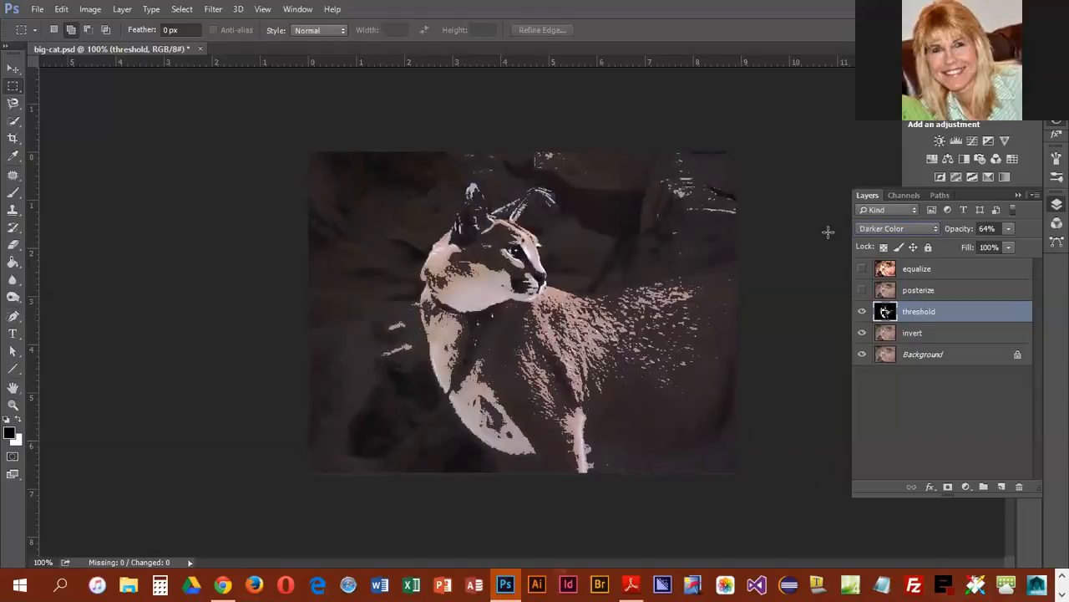
click(862, 311)
Step: Apply the Invert adjustment to the invert layer and hide that layer
click(936, 339)
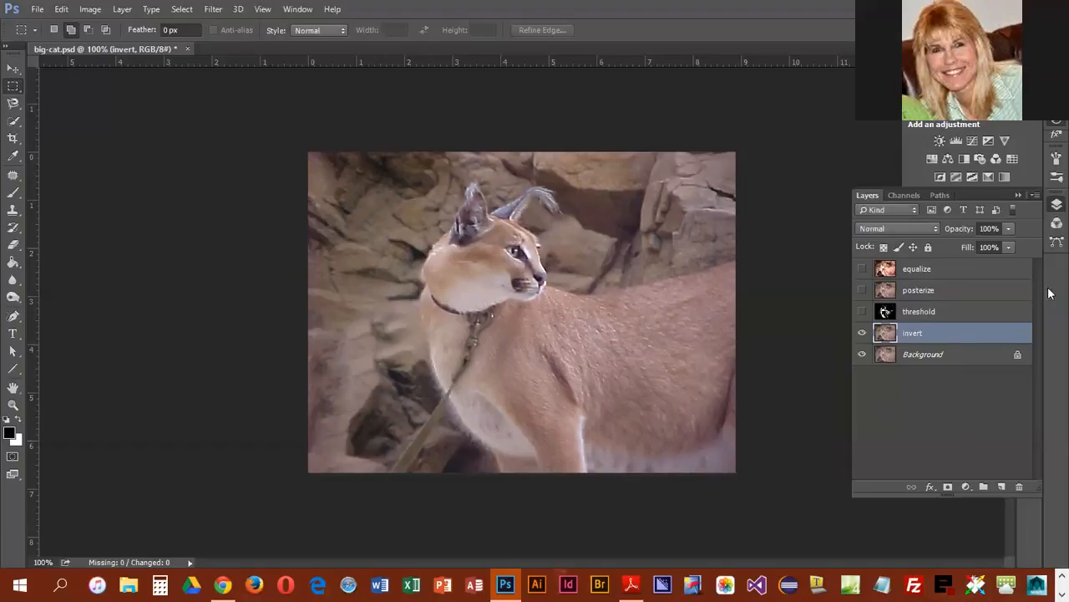
click(89, 9)
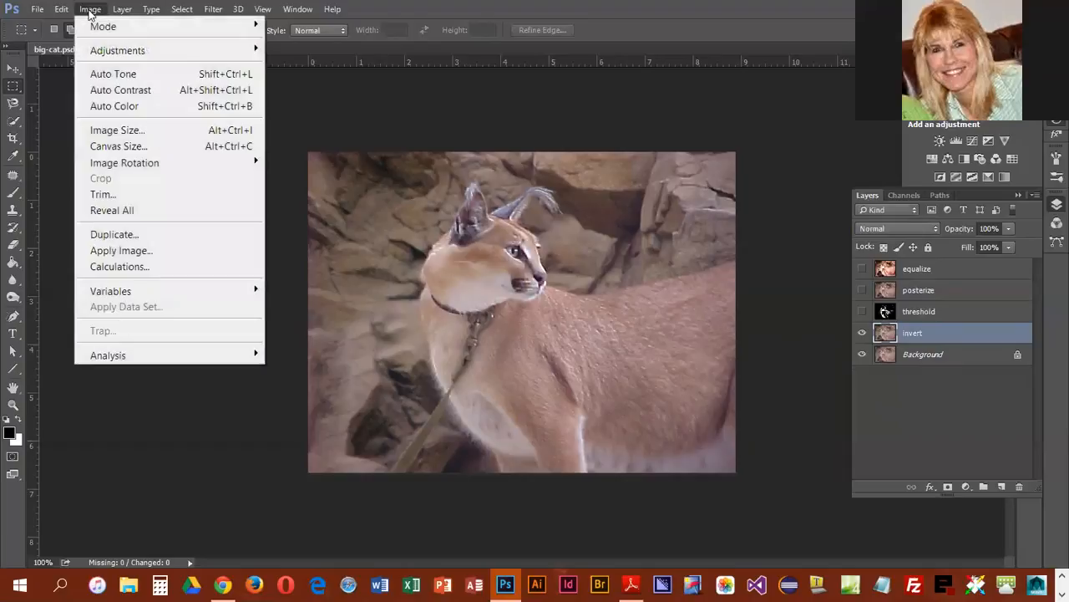
mouse_move(91, 53)
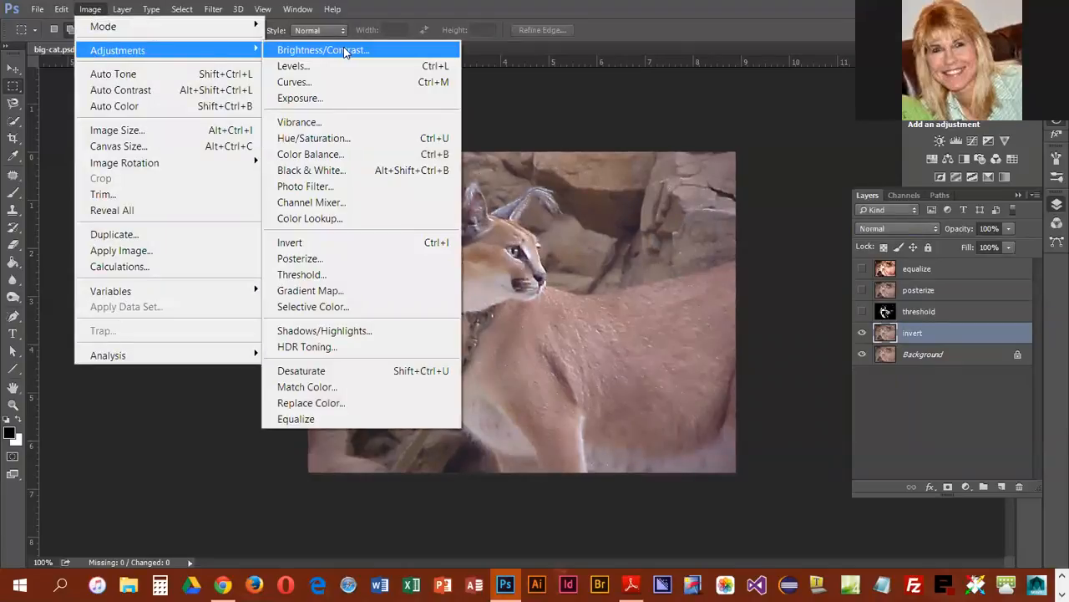
click(304, 247)
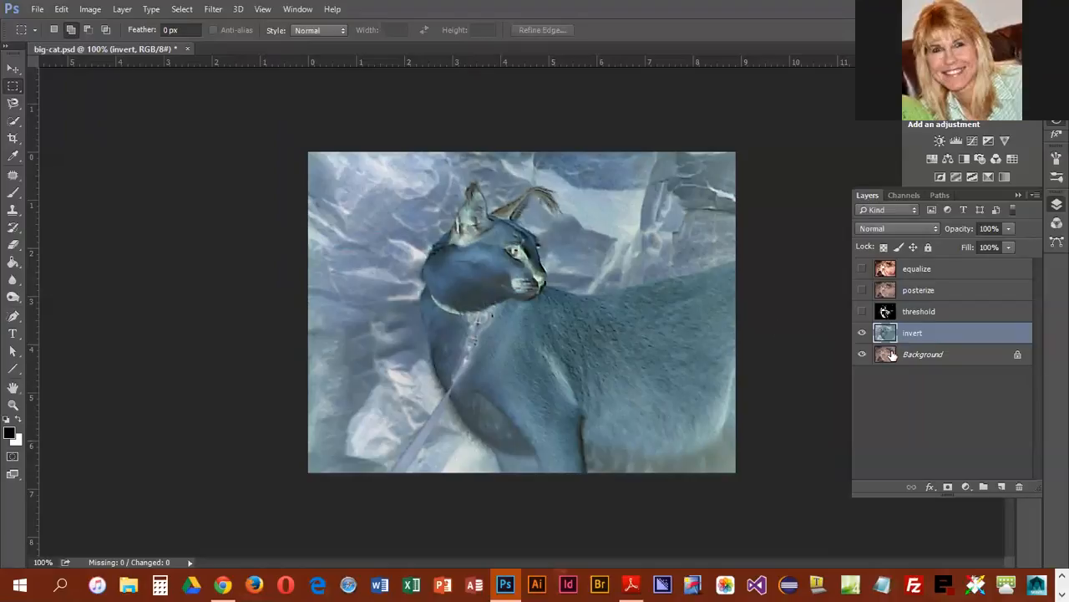
click(862, 332)
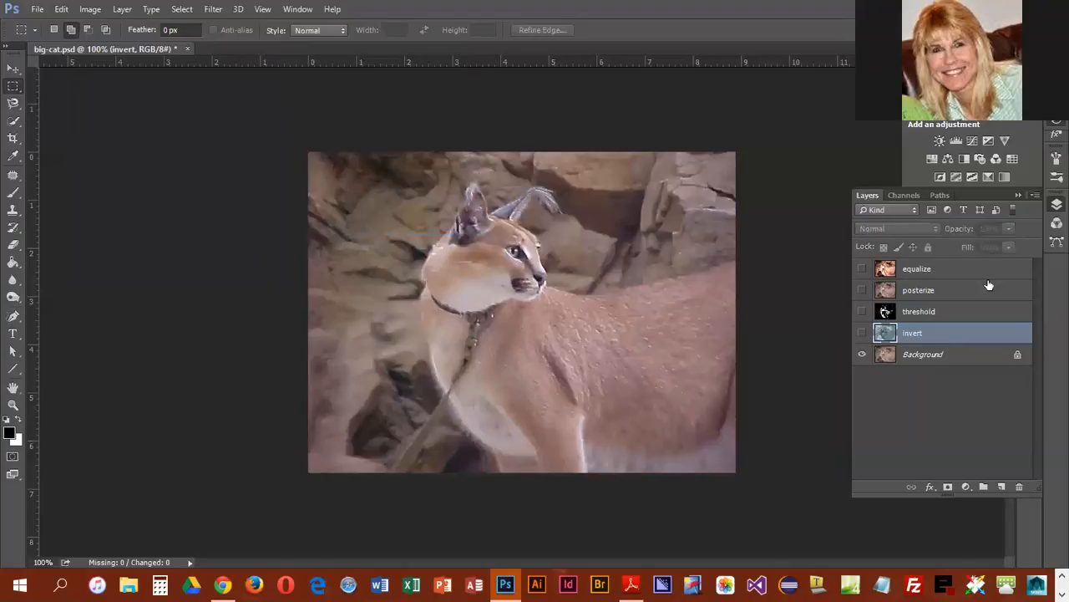
Step: Make the equalize layer visible again and save the big-cat.psd document
click(862, 268)
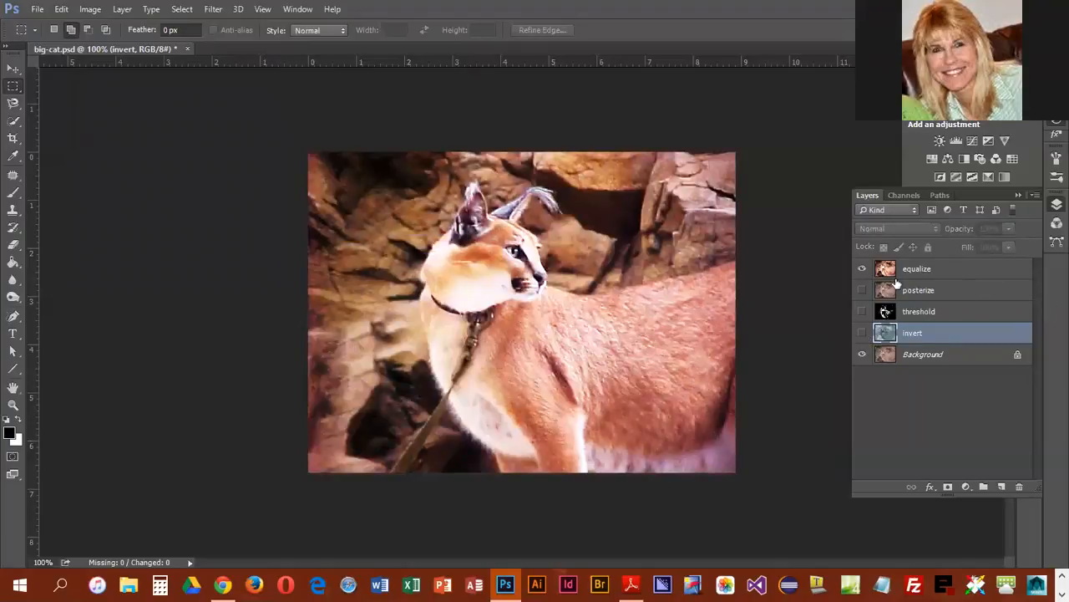
click(36, 9)
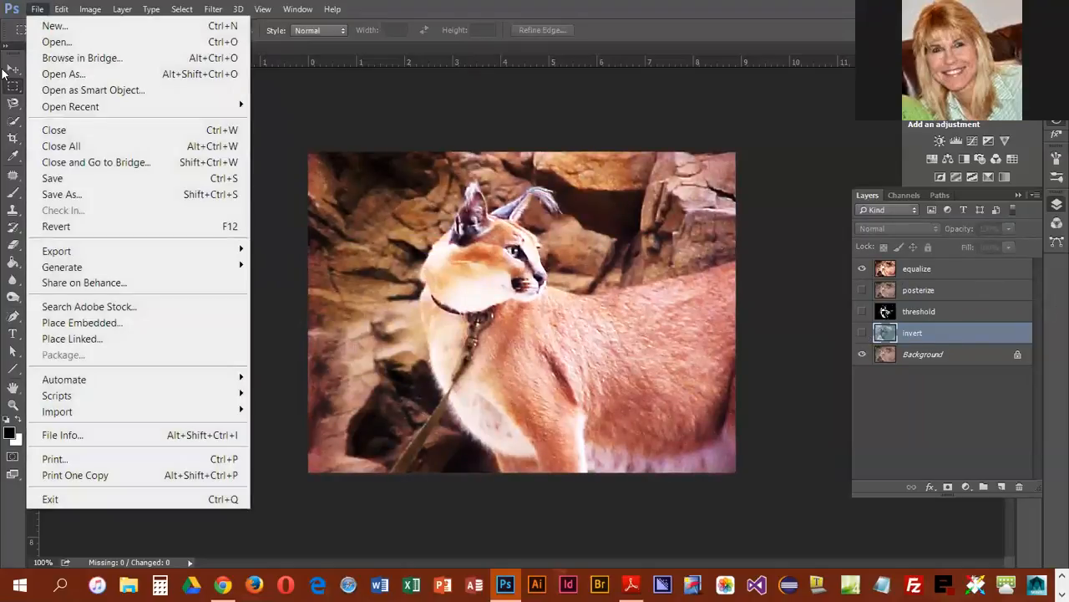
click(50, 178)
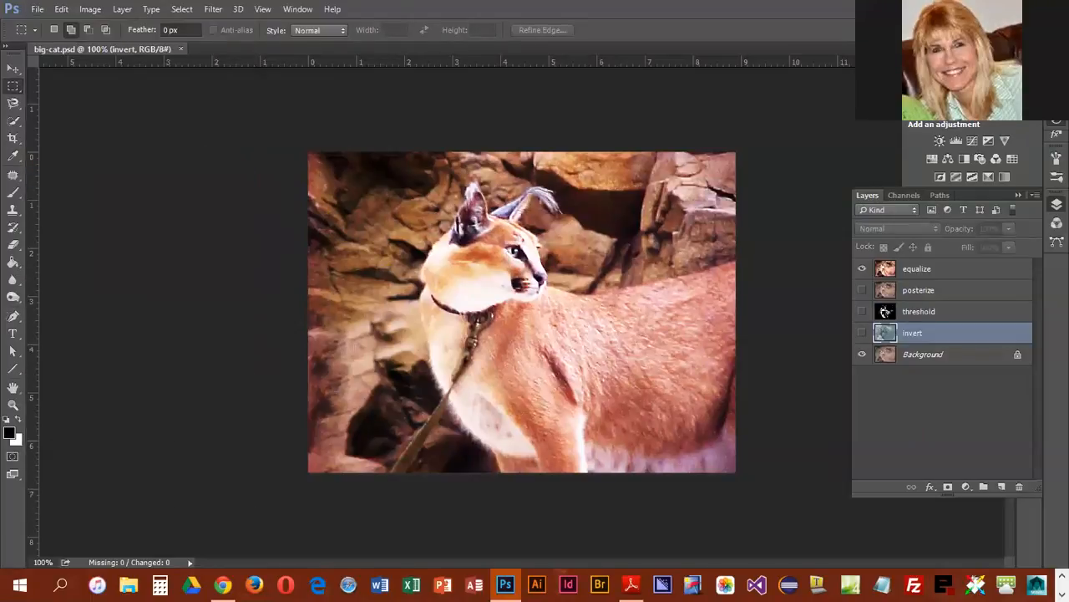